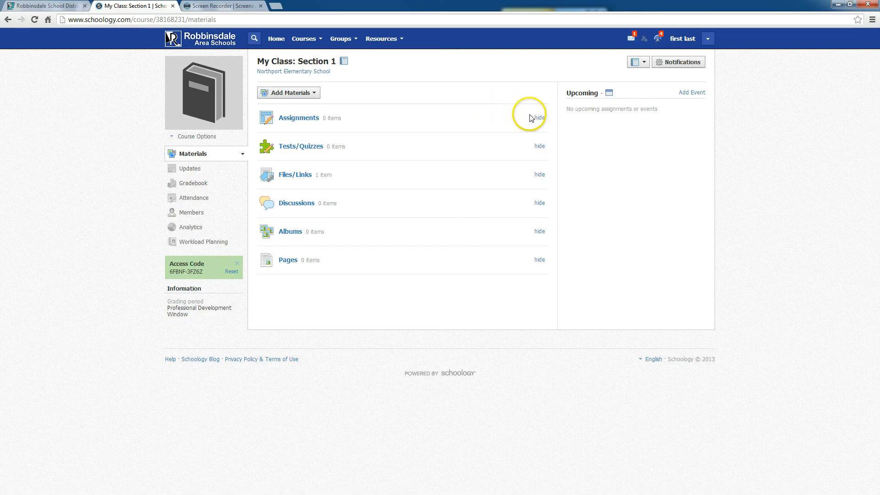
# Step: Hide the Assignments area on the course's materials page and confirm the change
pyautogui.click(539, 118)
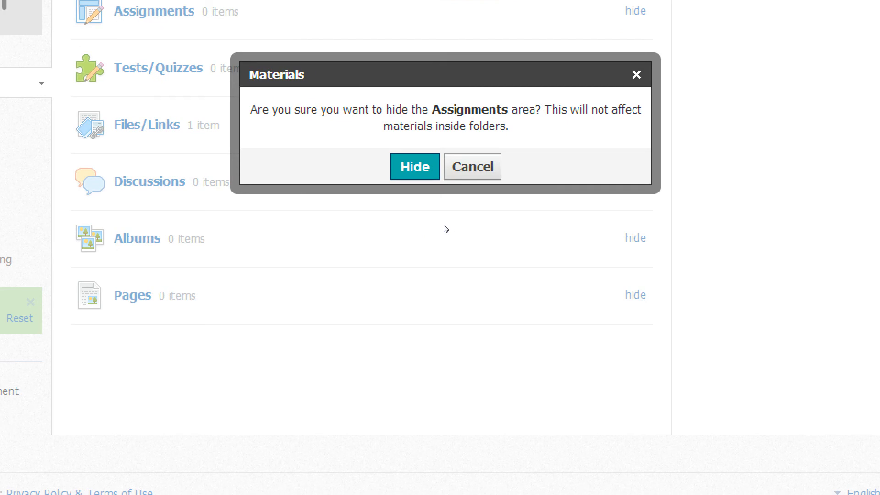
pyautogui.click(416, 166)
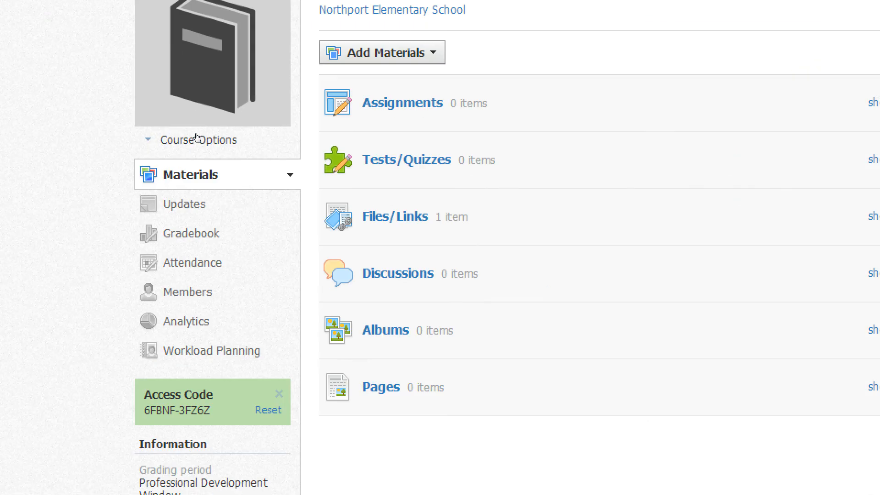
# Step: Preview the course as its enrolled member, check that member's Materials view, and return to the course
pyautogui.click(196, 138)
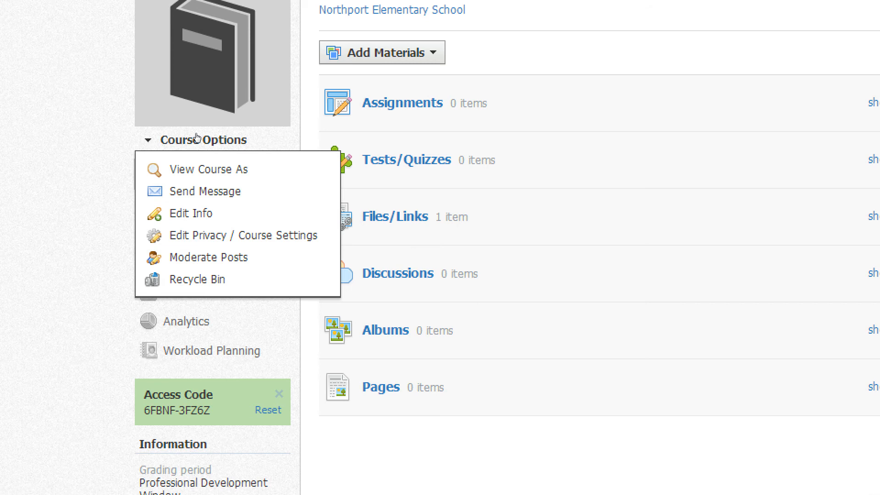
pyautogui.click(197, 160)
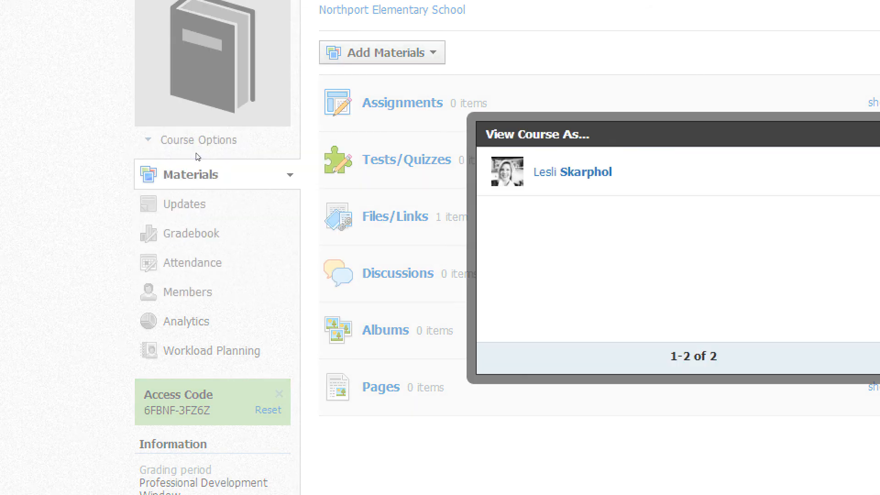
pyautogui.click(580, 174)
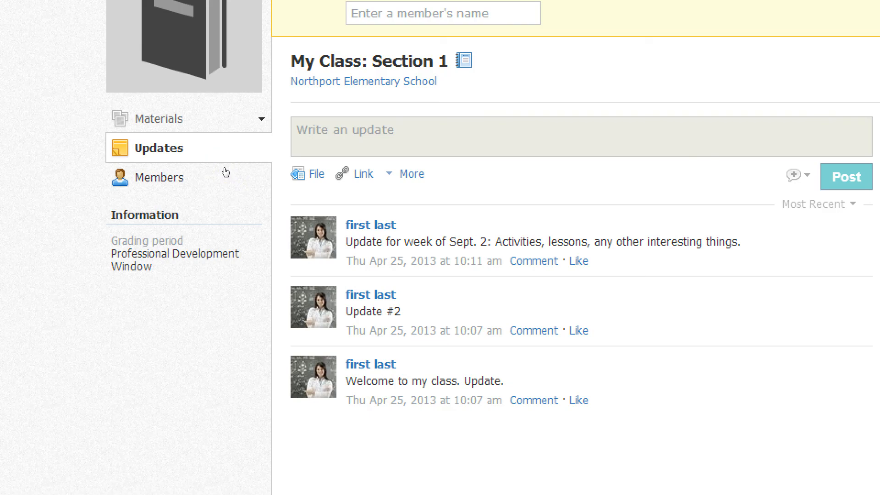
pyautogui.click(180, 118)
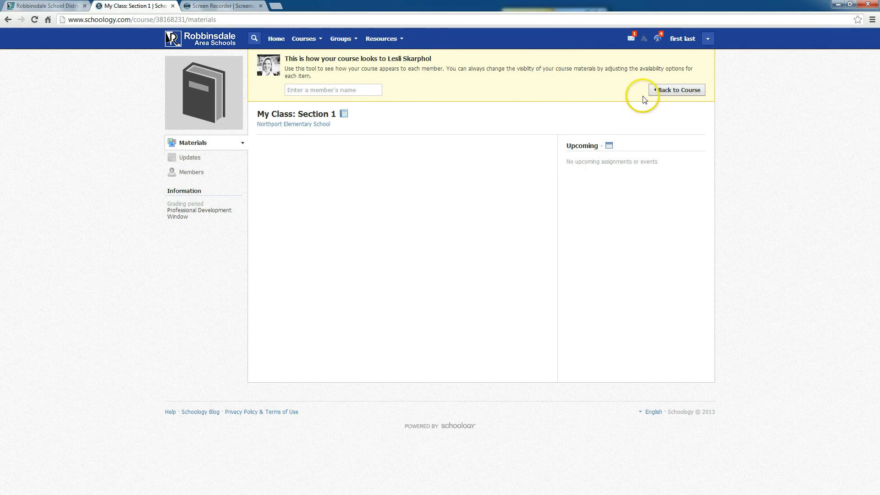
pyautogui.click(667, 92)
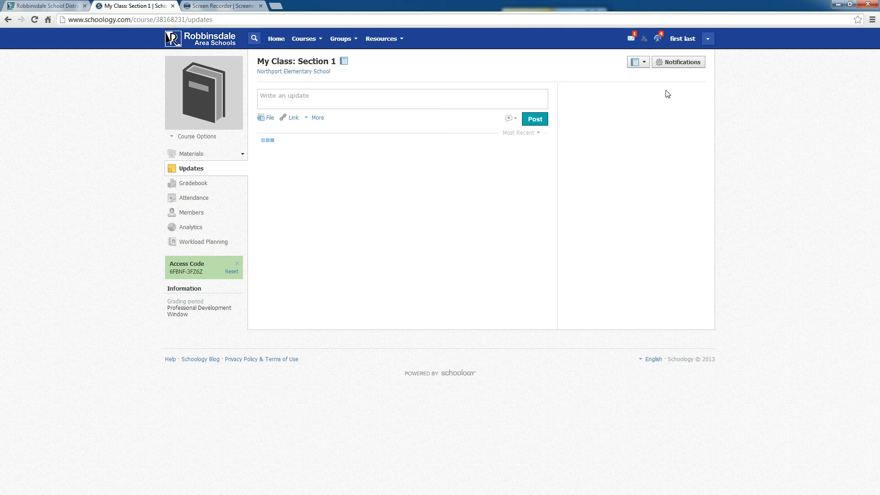
# Step: Start a new folder in the course materials with the title "Course Resources"
pyautogui.click(187, 154)
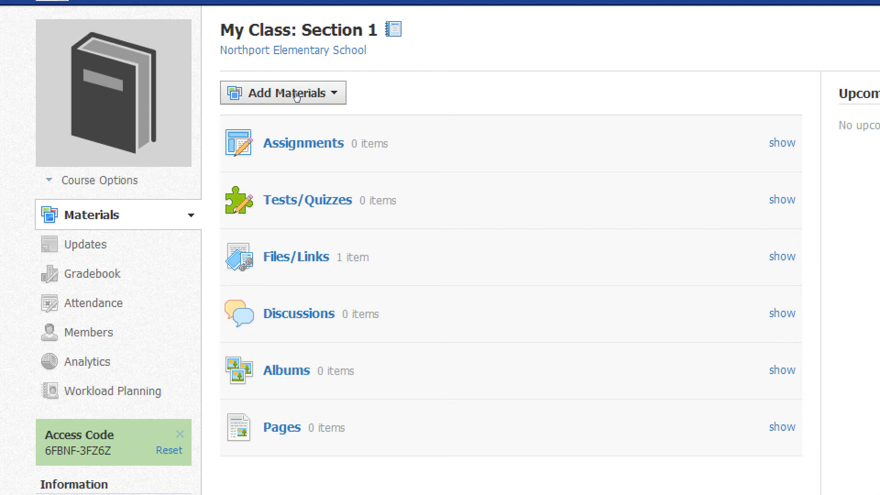
pyautogui.click(297, 95)
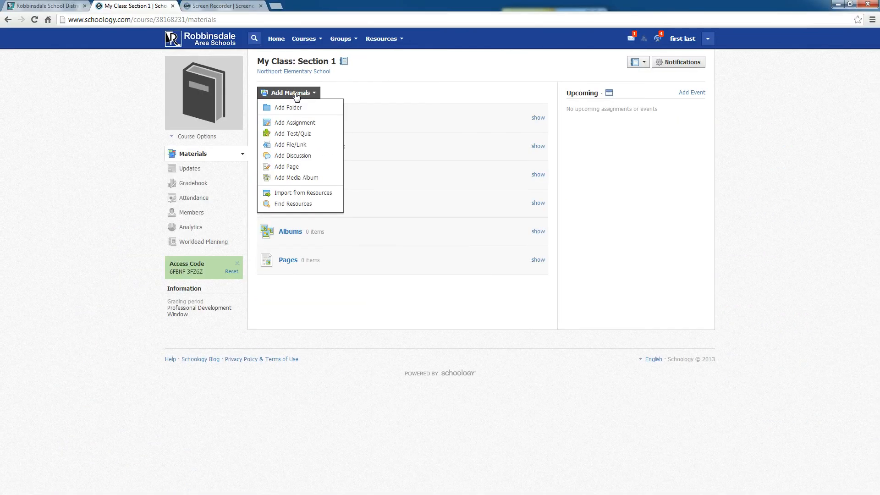
pyautogui.click(293, 110)
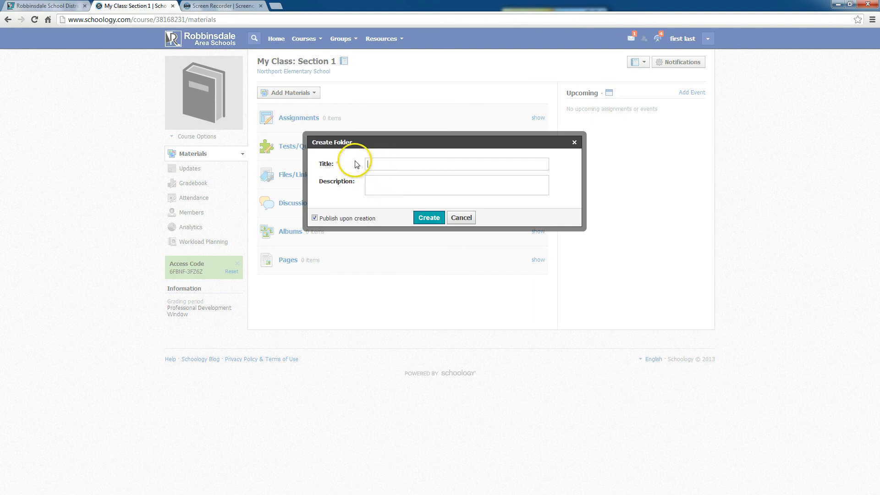
pyautogui.write('Course ')
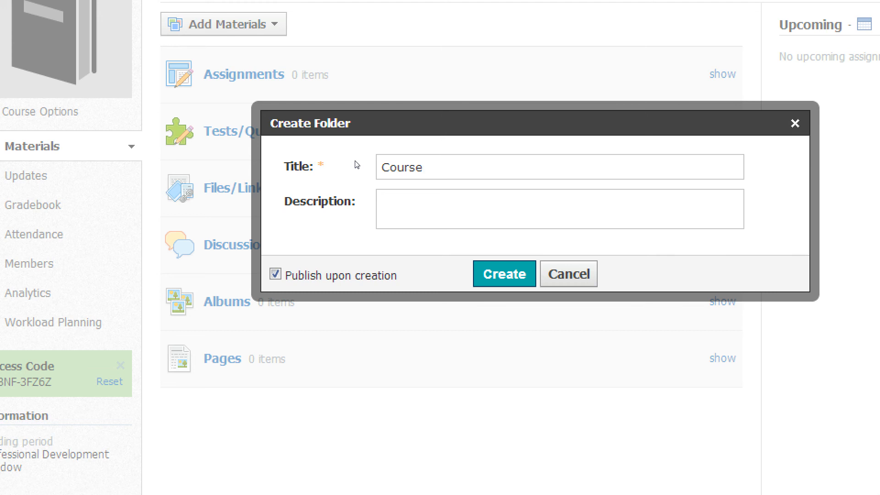
pyautogui.write('Resources')
pyautogui.click(366, 160)
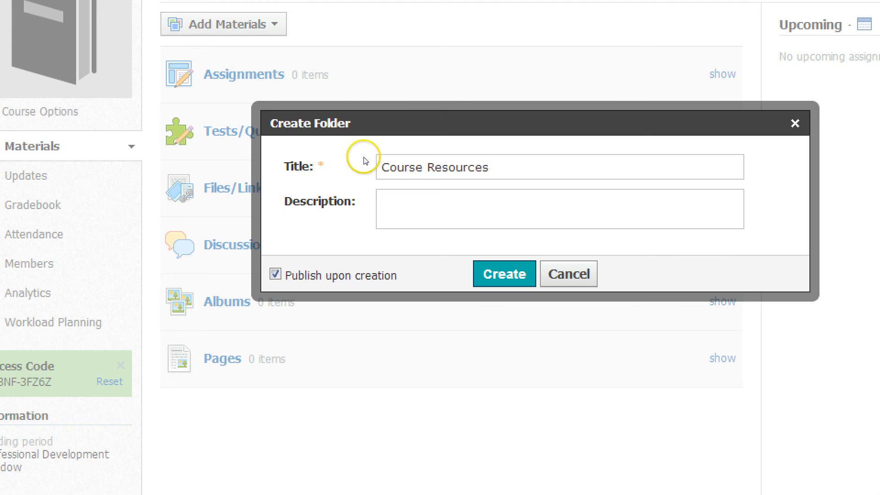
# Step: Describe the folder as "Syllabus and Helpful Links" and create it with publishing upon creation enabled
pyautogui.click(366, 182)
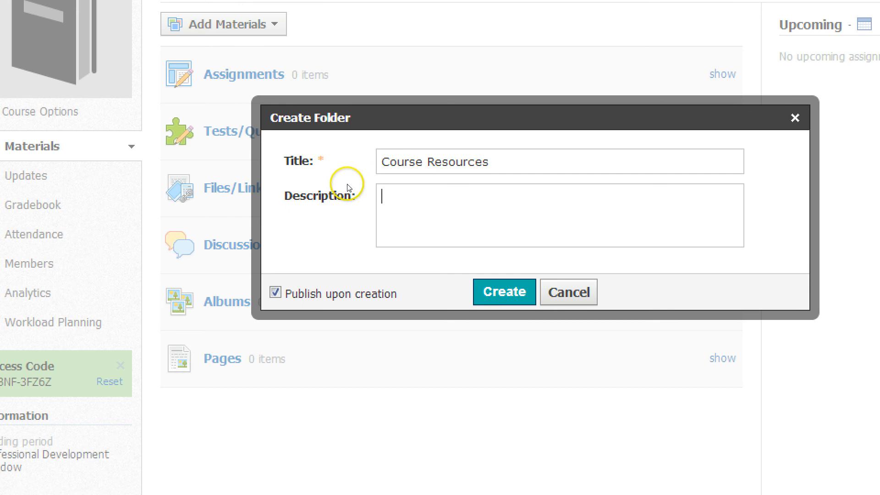
pyautogui.click(372, 193)
pyautogui.write('SY')
pyautogui.press('BackSpace')
pyautogui.write('yllabus and')
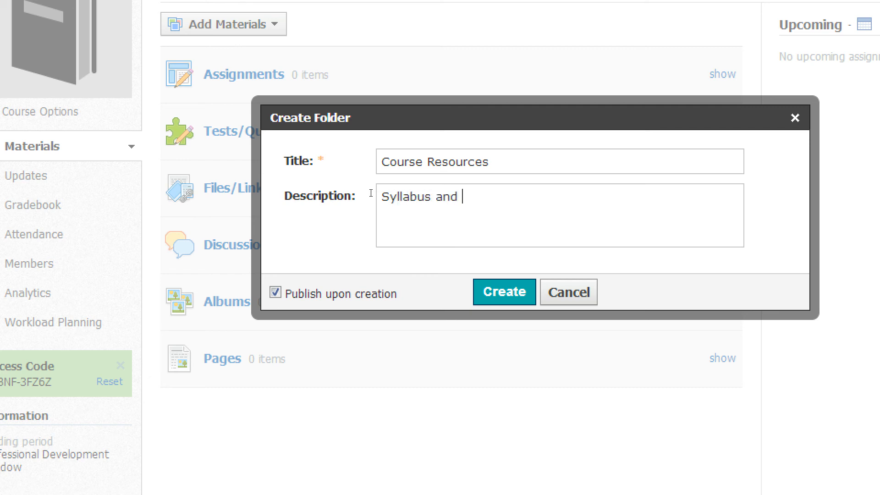
pyautogui.write(' Helpful Links')
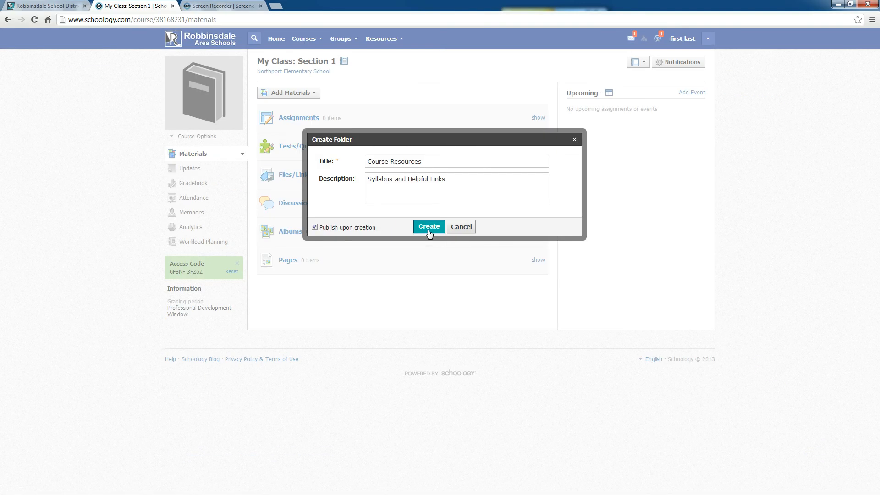
pyautogui.click(505, 292)
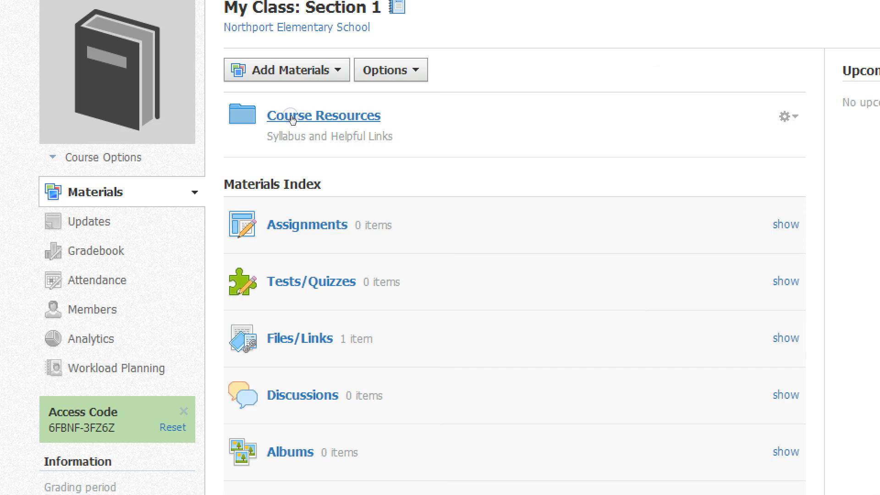
# Step: Open the Course Resources folder and start attaching a file as new material
pyautogui.click(292, 118)
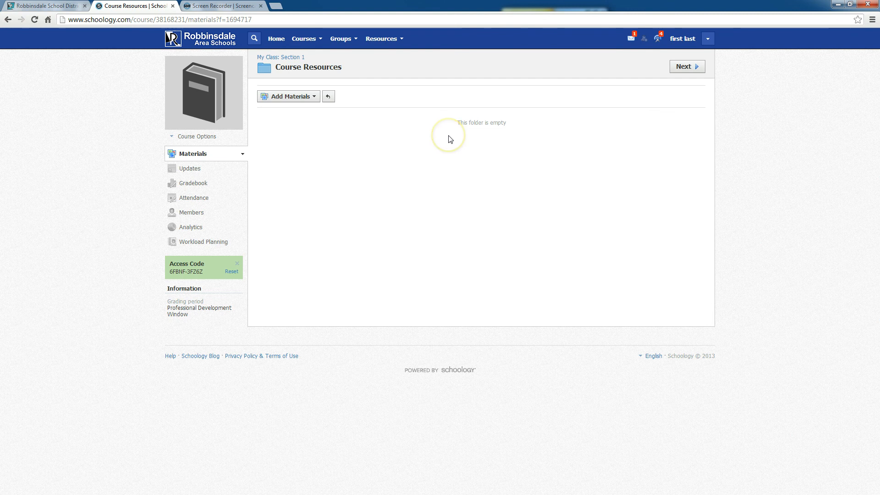
pyautogui.click(480, 125)
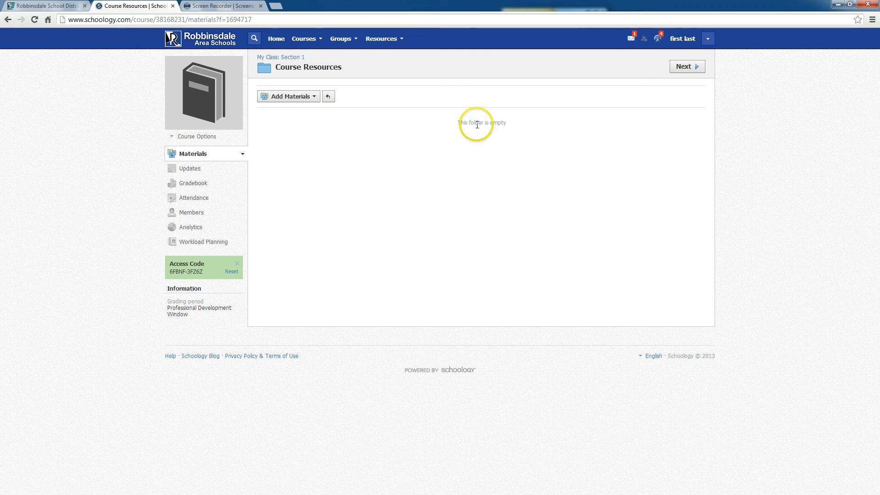
pyautogui.click(315, 97)
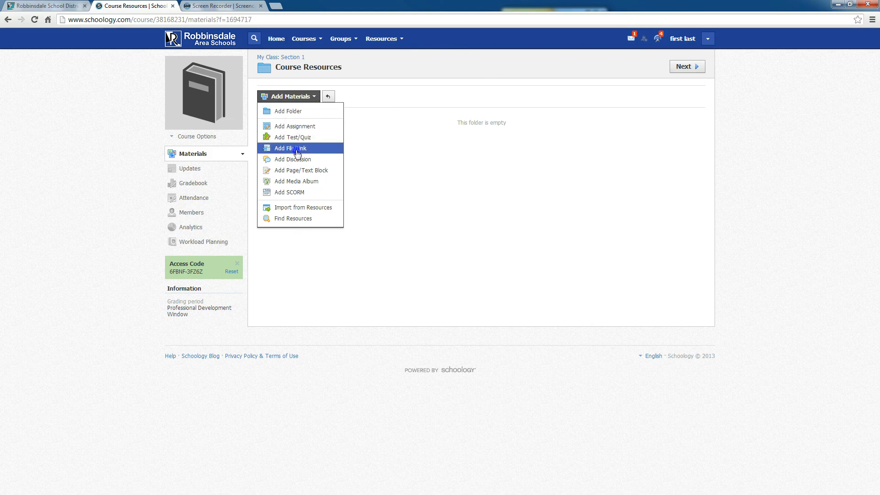
pyautogui.click(296, 151)
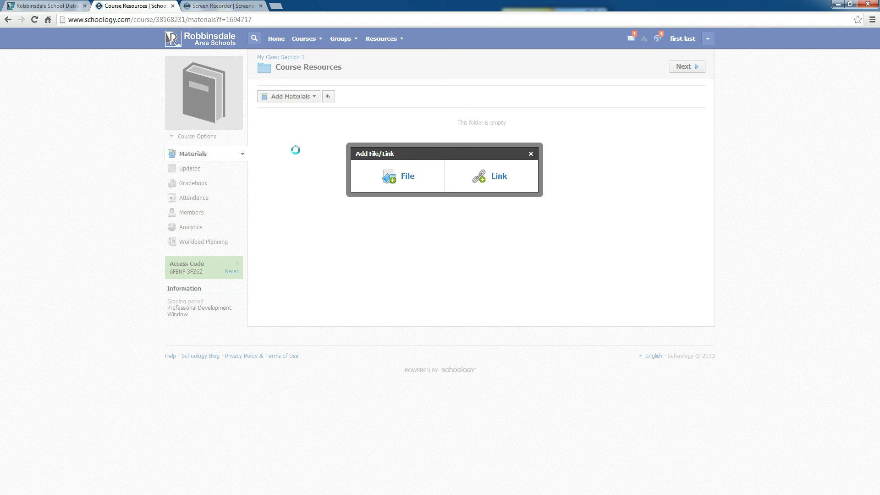
pyautogui.click(404, 182)
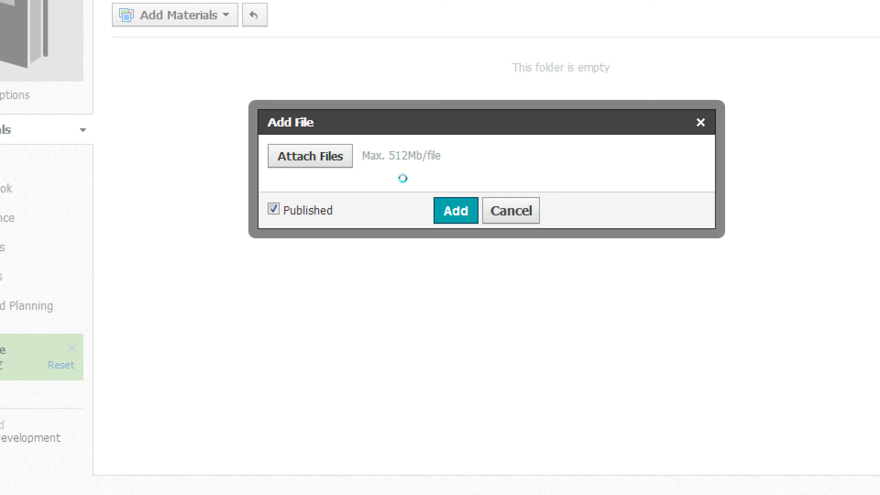
pyautogui.click(315, 158)
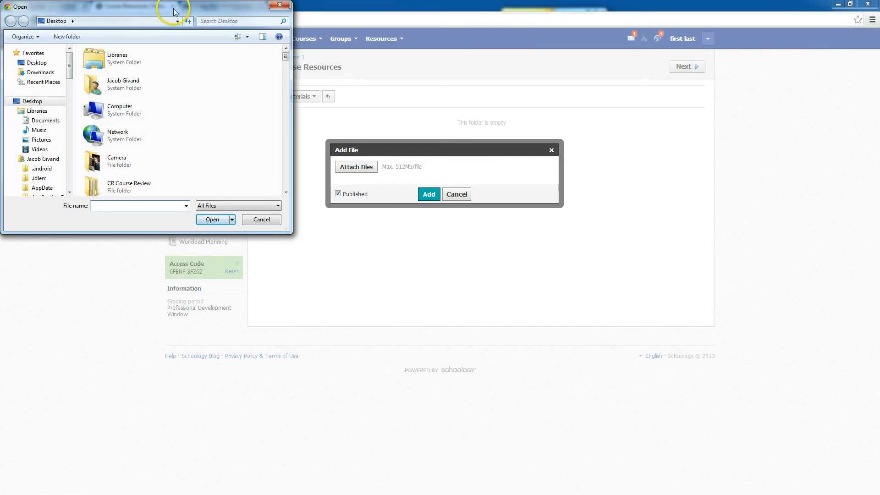
# Step: Attach "My Class Section 1 Description & Syllabus.pdf" from the Desktop and add it to the folder as published
pyautogui.moveTo(174, 11); pyautogui.dragTo(205, 37)
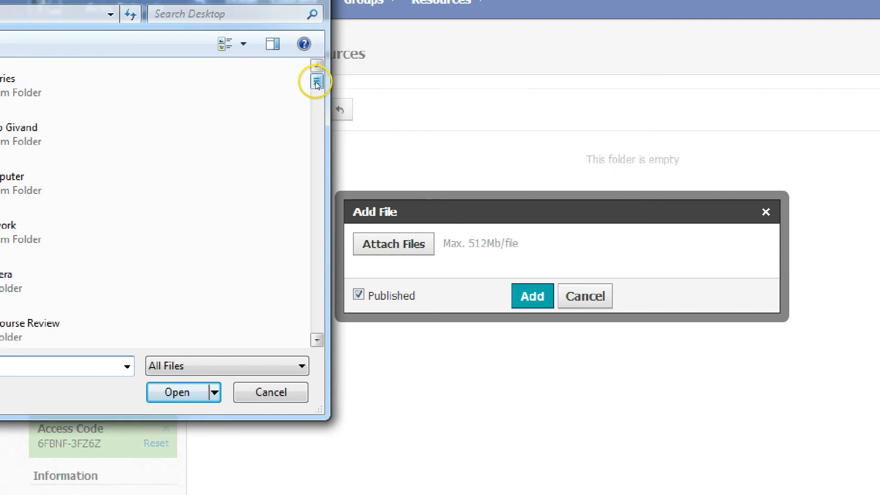
pyautogui.scroll(-20, 312, 83)
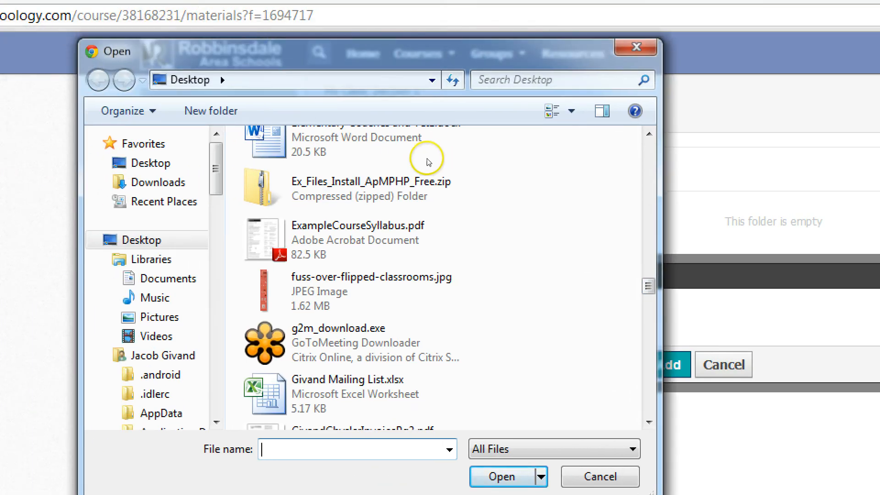
pyautogui.scroll(-1, 418, 157)
pyautogui.scroll(-9, 418, 158)
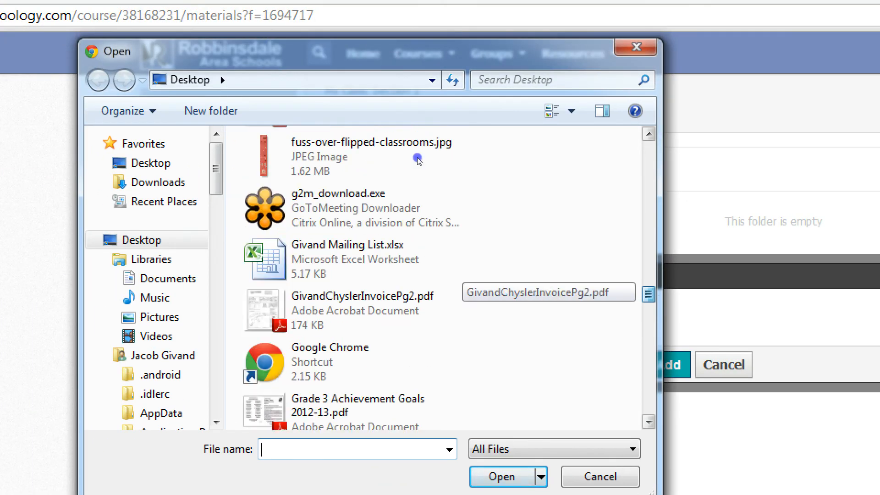
pyautogui.scroll(-1, 420, 172)
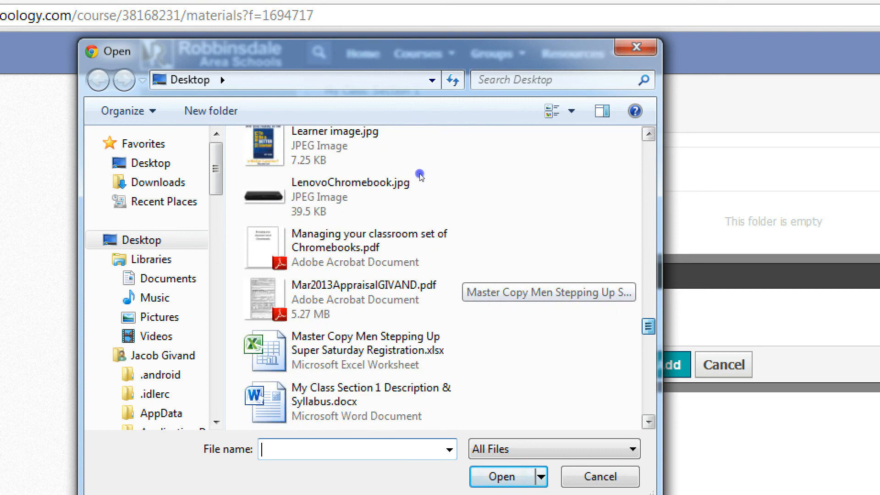
pyautogui.scroll(-3, 420, 176)
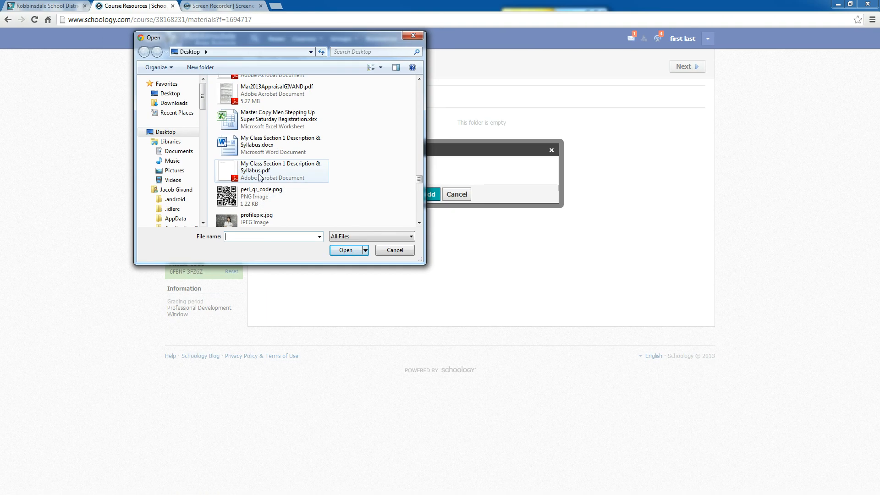
pyautogui.click(310, 325)
pyautogui.doubleClick(250, 174)
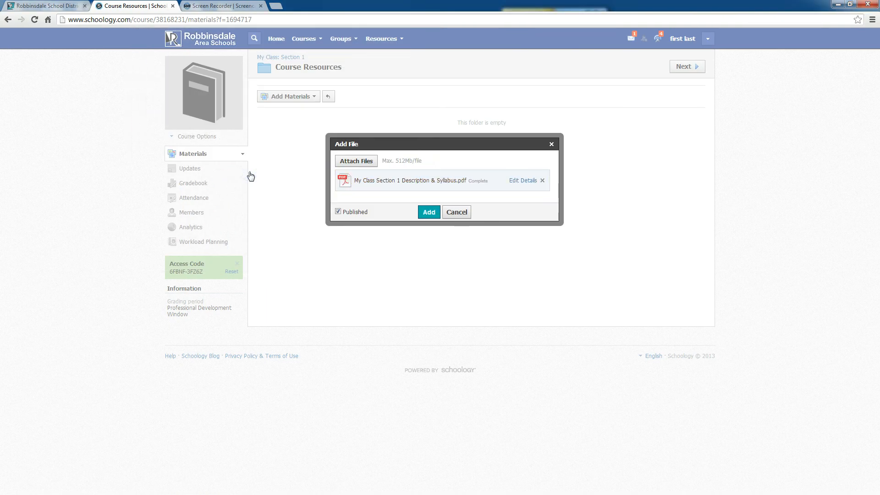
pyautogui.click(427, 213)
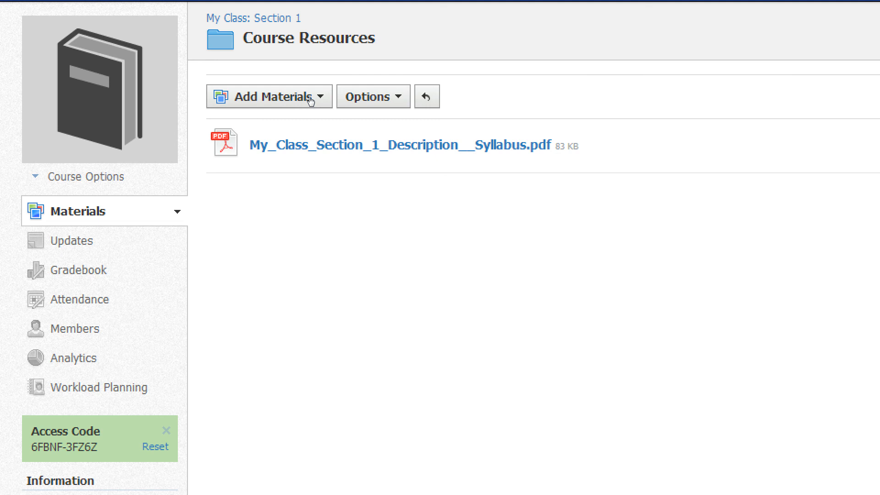
pyautogui.click(311, 99)
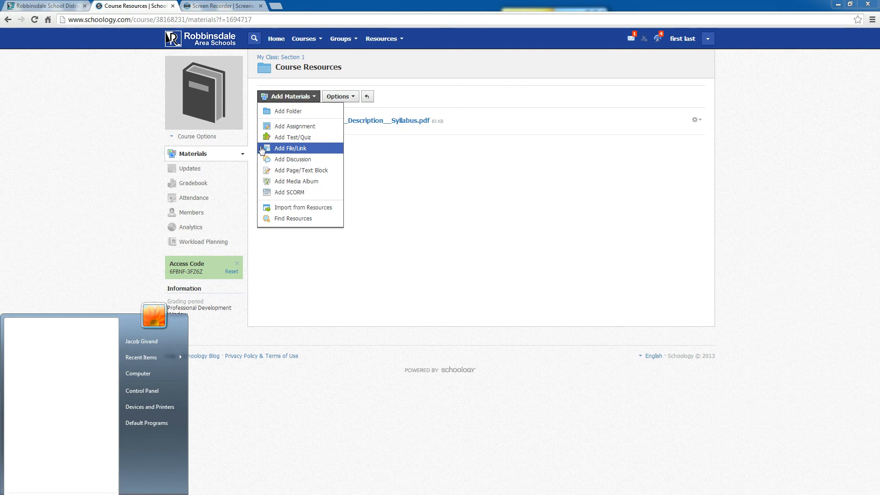
pyautogui.click(288, 149)
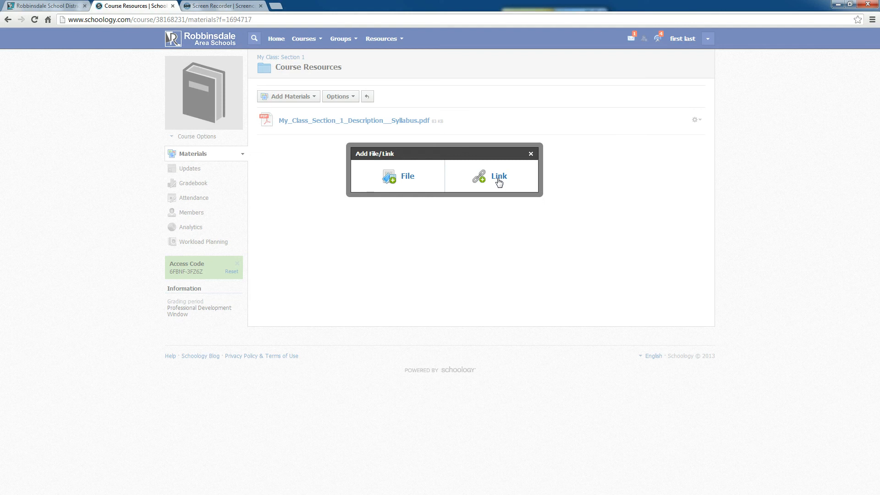
pyautogui.click(499, 182)
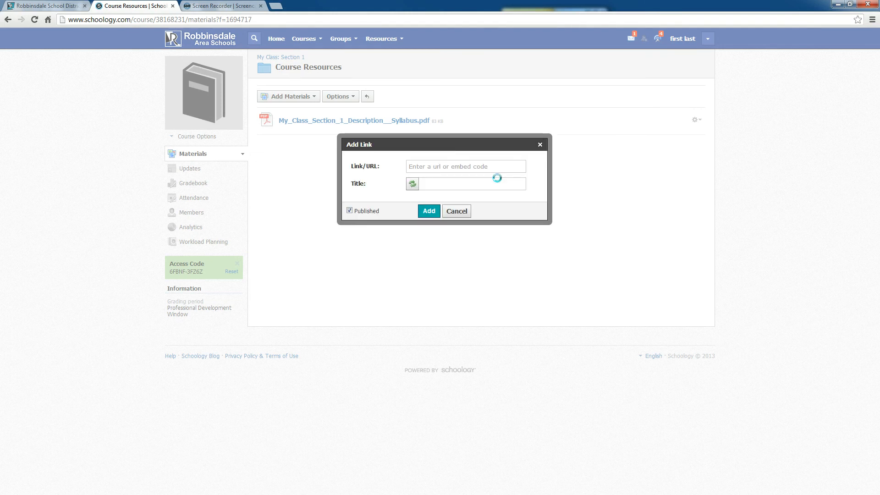
pyautogui.click(410, 167)
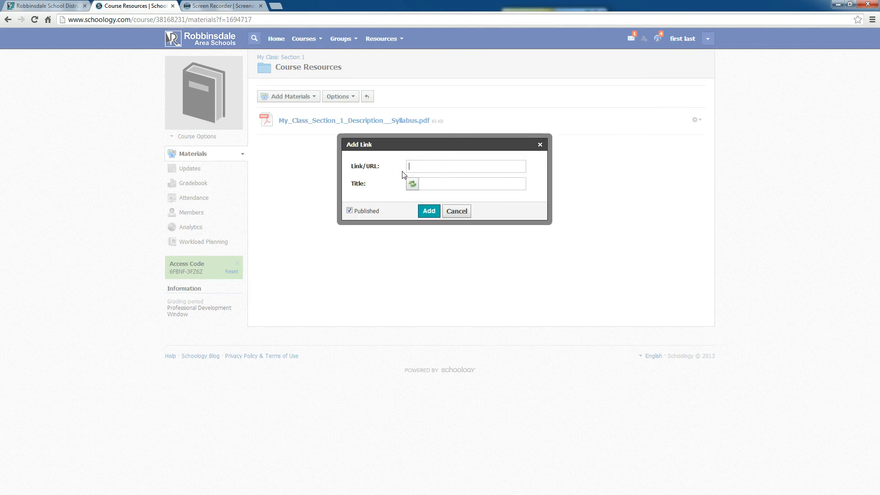
pyautogui.click(414, 179)
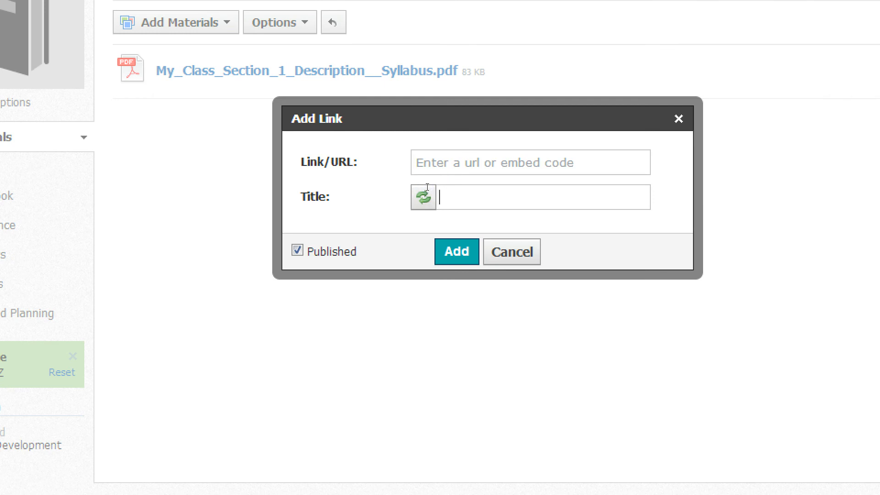
pyautogui.write('Family Guide 5th Grade')
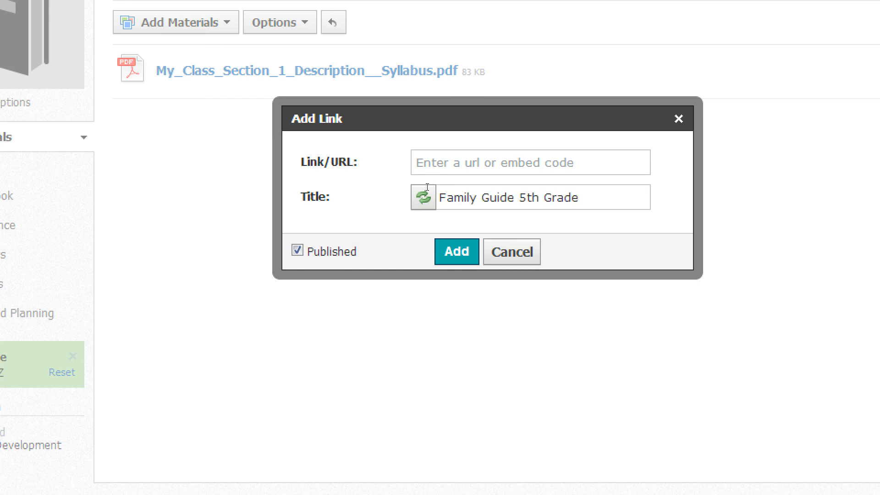
pyautogui.click(409, 162)
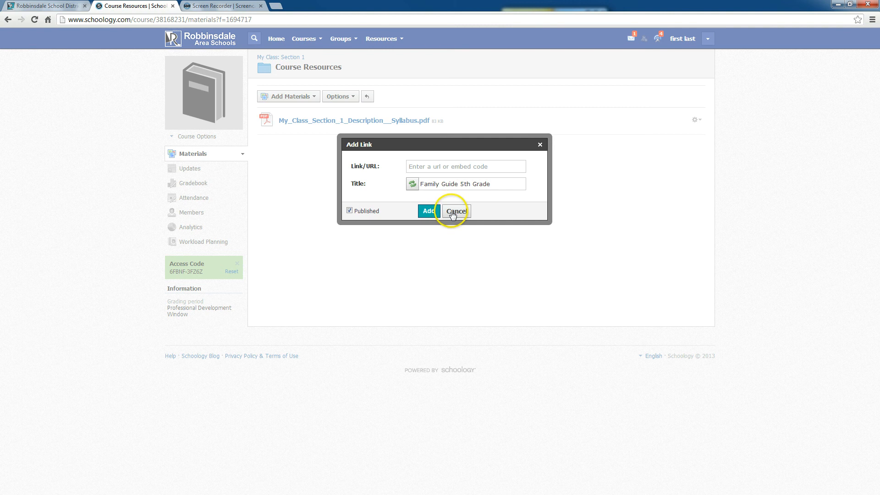
pyautogui.click(454, 211)
pyautogui.click(530, 154)
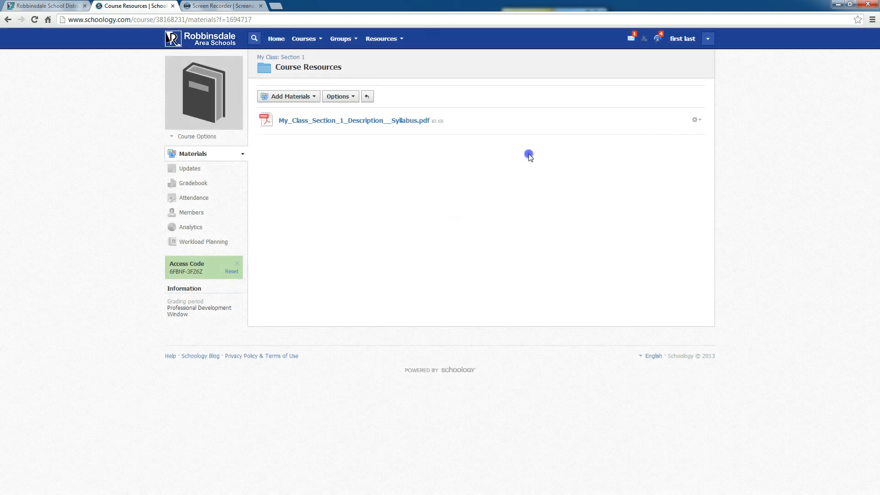
pyautogui.press('super')
pyautogui.click(281, 158)
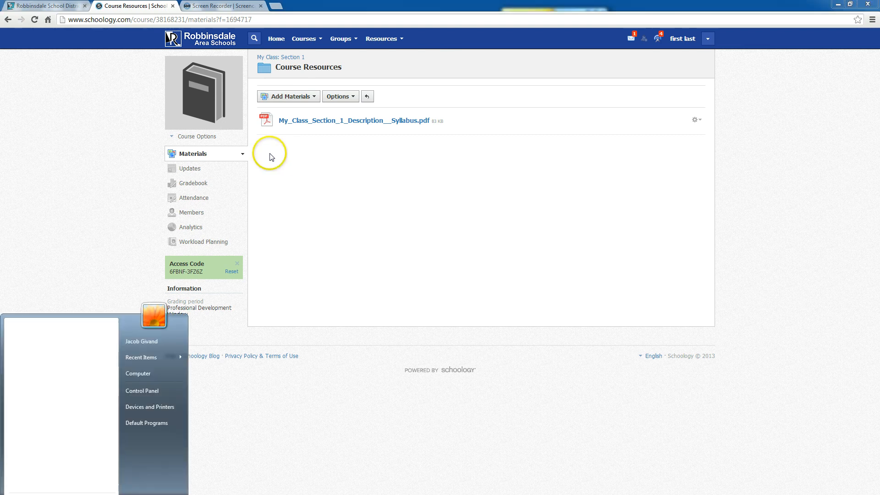